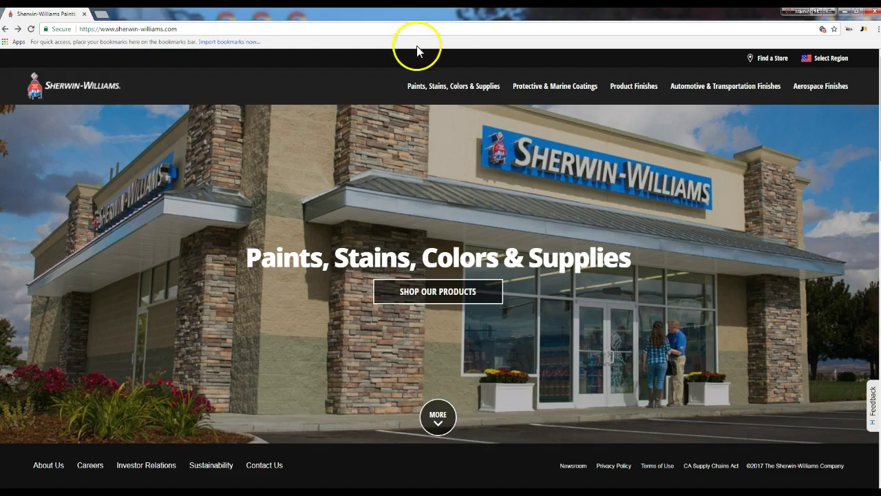
- Go to the Homeowners 'Paints, Stains, Colors & Supplies' page from the top navigation
click(442, 90)
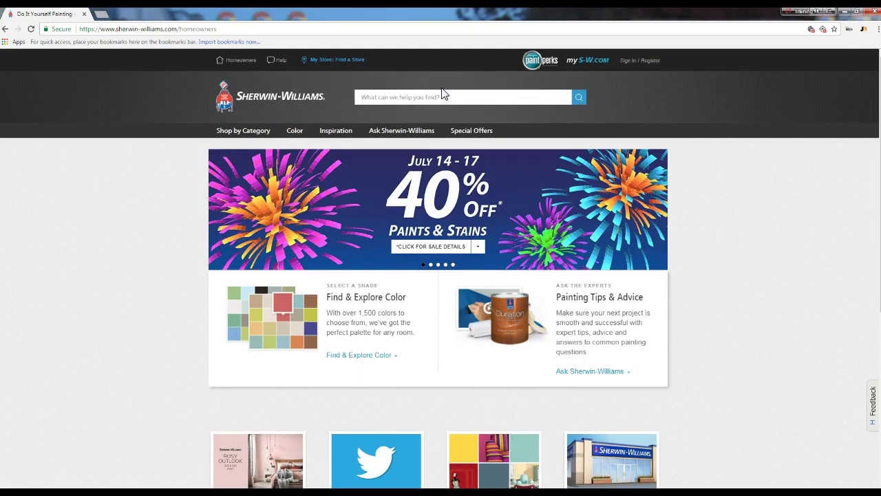
- Open the Color Tools page from the Color menu
click(392, 236)
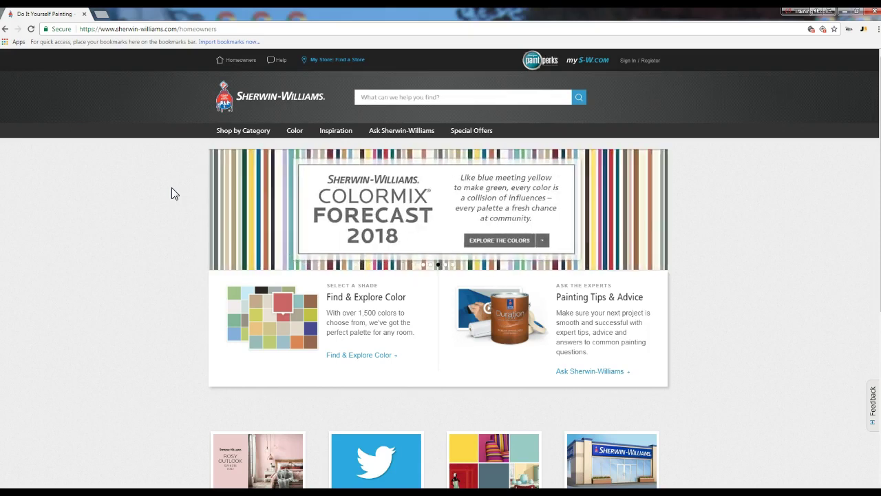
click(163, 205)
click(124, 181)
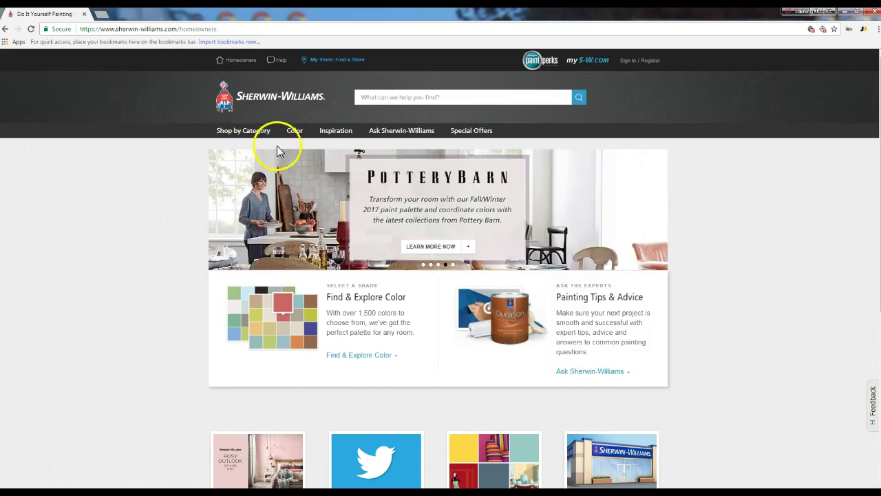
mouse_move(298, 138)
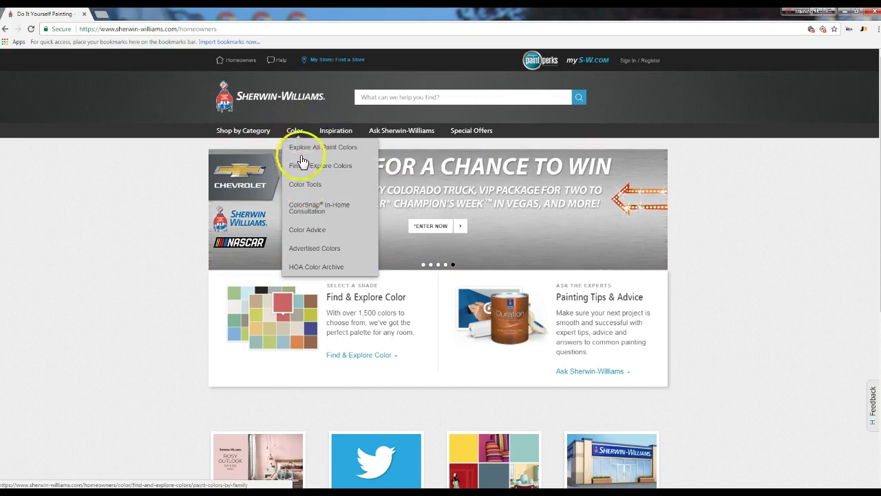
click(303, 186)
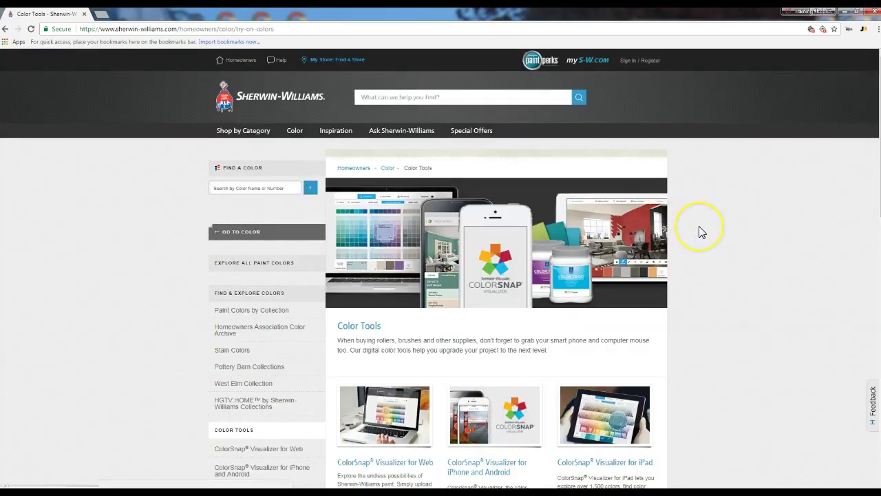
- Scroll down Color Tools and launch ColorSnap Visualizer for Web
scroll(698, 230, down, 2)
scroll(698, 230, down, 3)
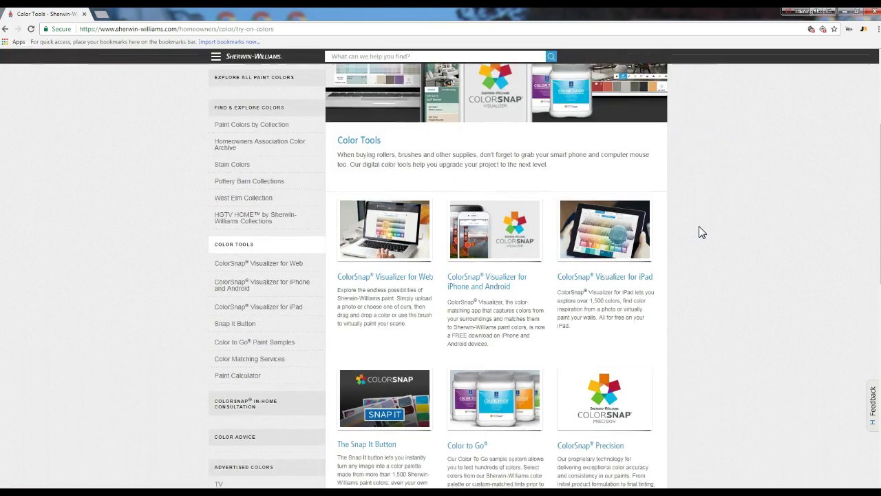
click(268, 217)
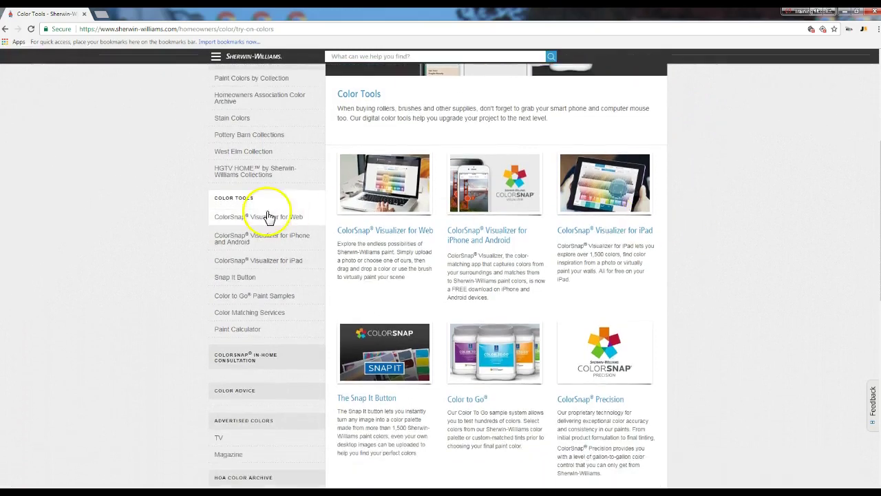
click(394, 239)
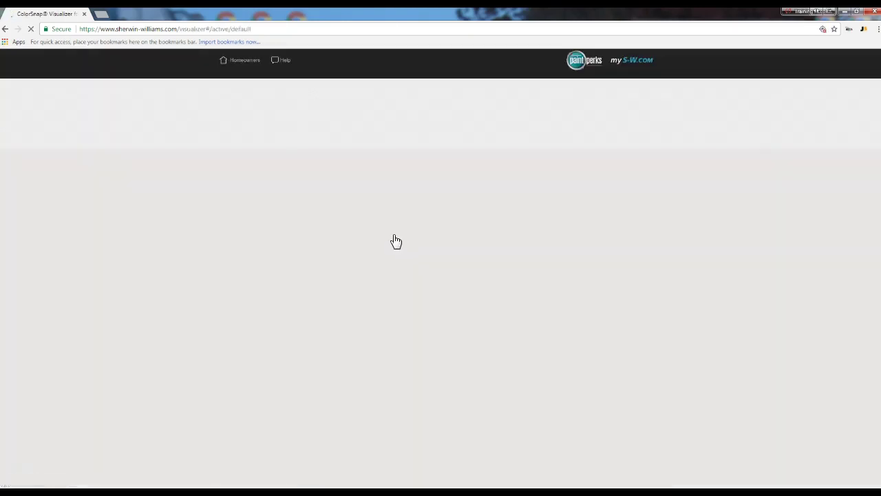
click(489, 246)
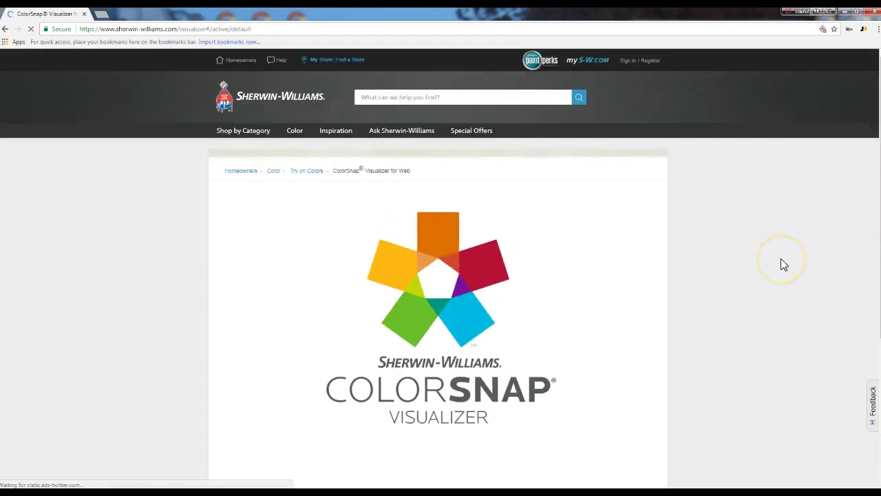
- Once the visualizer has loaded, choose Paint a Scene
scroll(781, 260, down, 1)
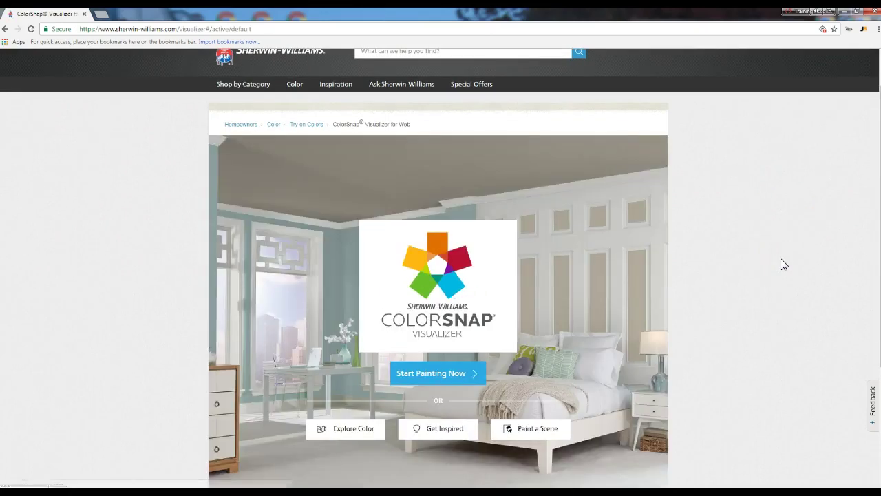
scroll(782, 260, down, 2)
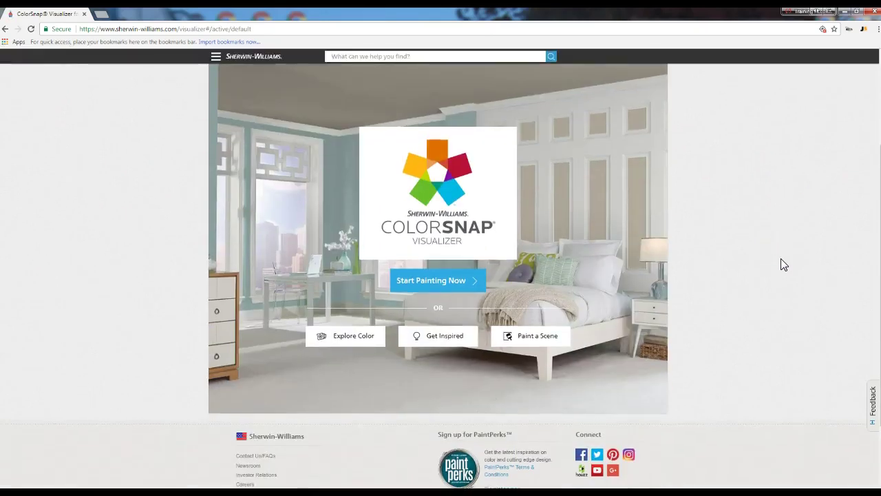
scroll(781, 263, up, 1)
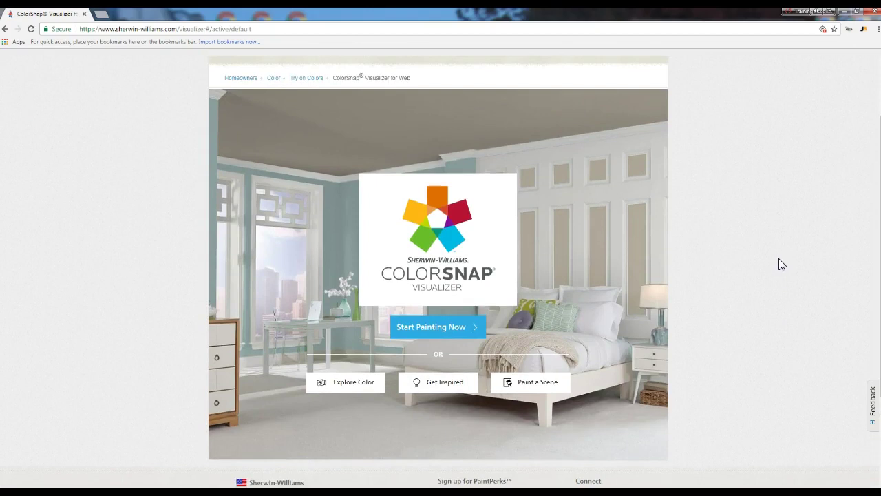
click(539, 386)
click(525, 390)
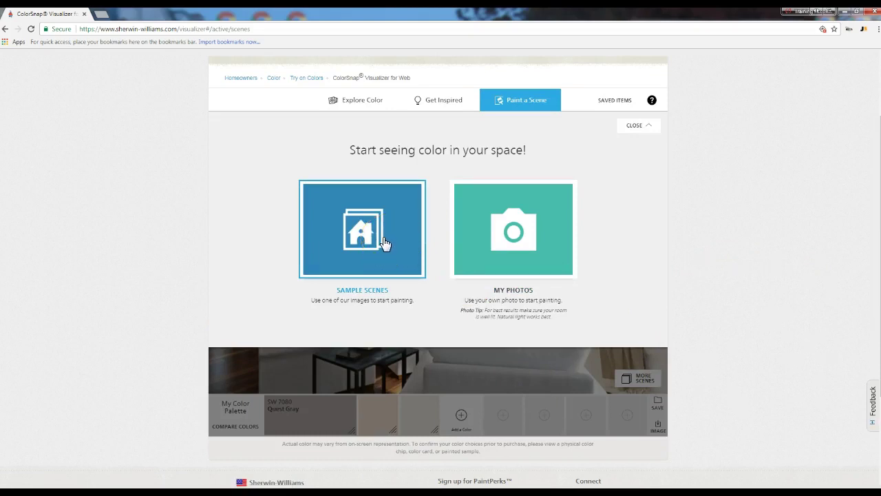
- Browse Sample Scenes to the Exteriors grey ranch house and start painting it
click(551, 241)
click(386, 247)
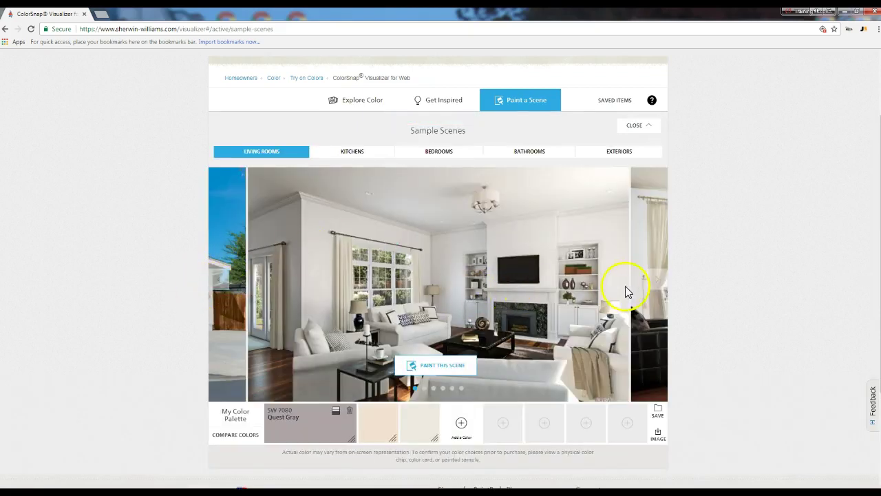
click(654, 283)
click(655, 284)
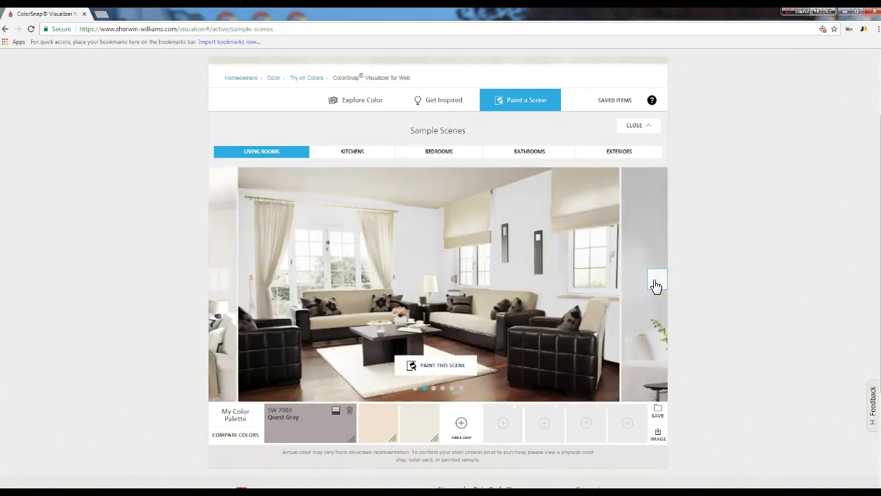
click(219, 283)
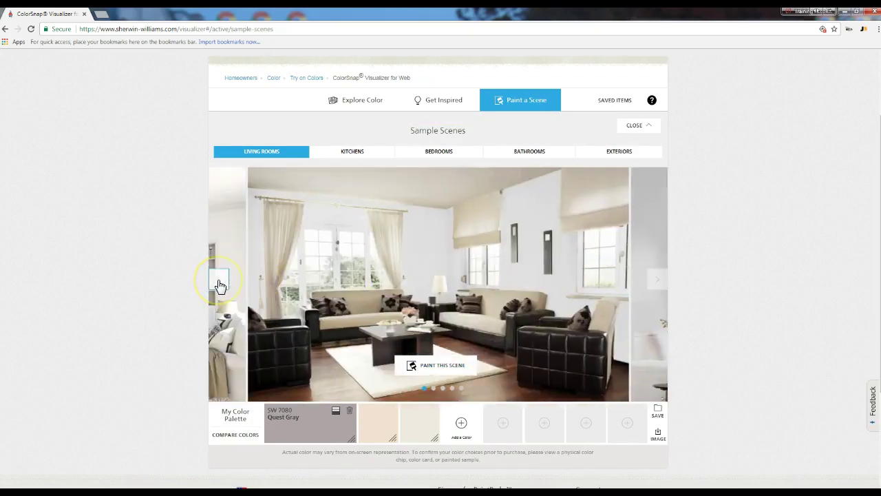
click(219, 284)
click(219, 284)
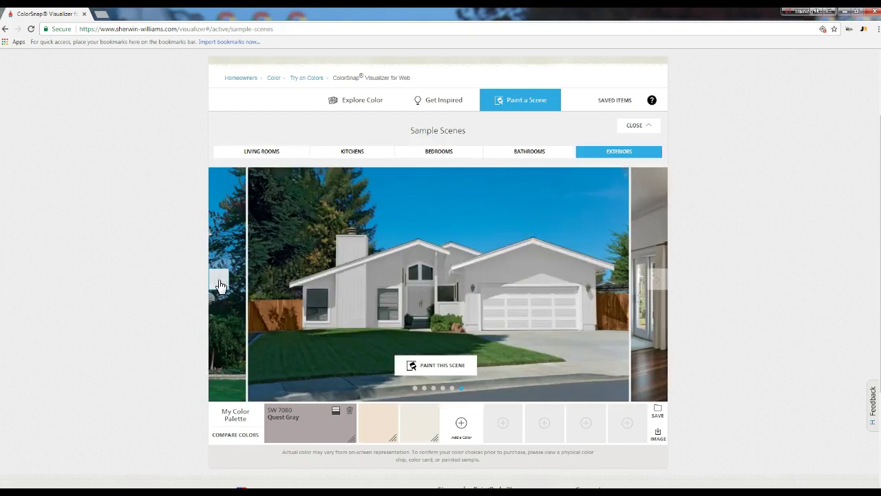
click(220, 284)
click(221, 287)
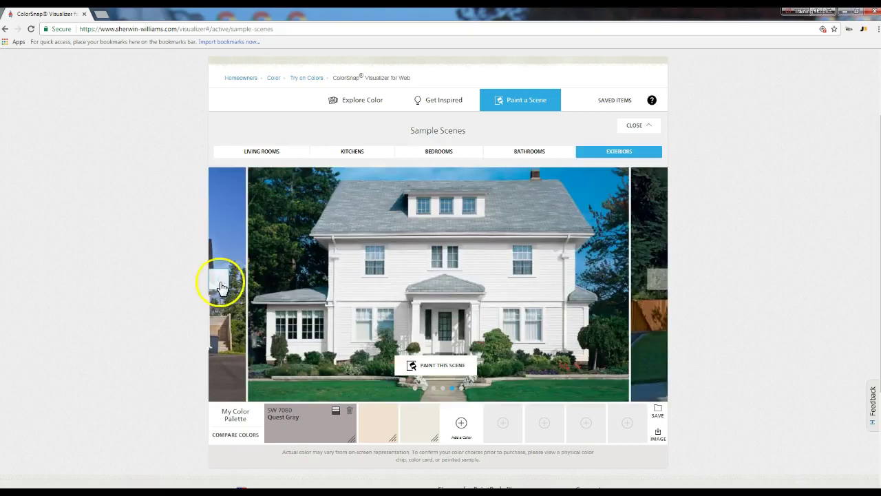
click(659, 285)
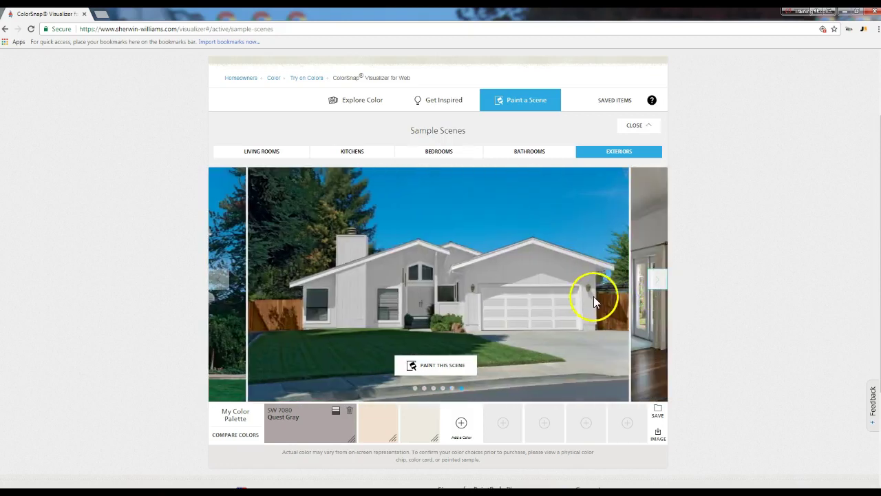
click(441, 366)
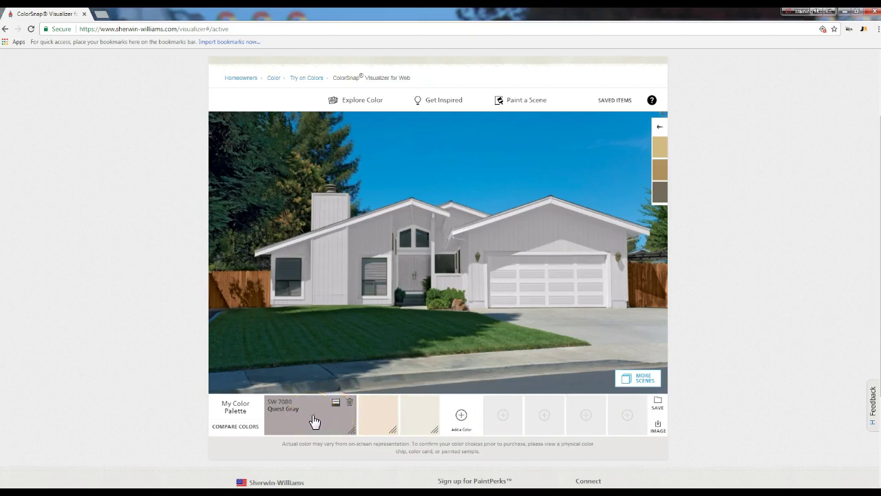
- Paint the main house and garage walls Quest Gray
click(378, 243)
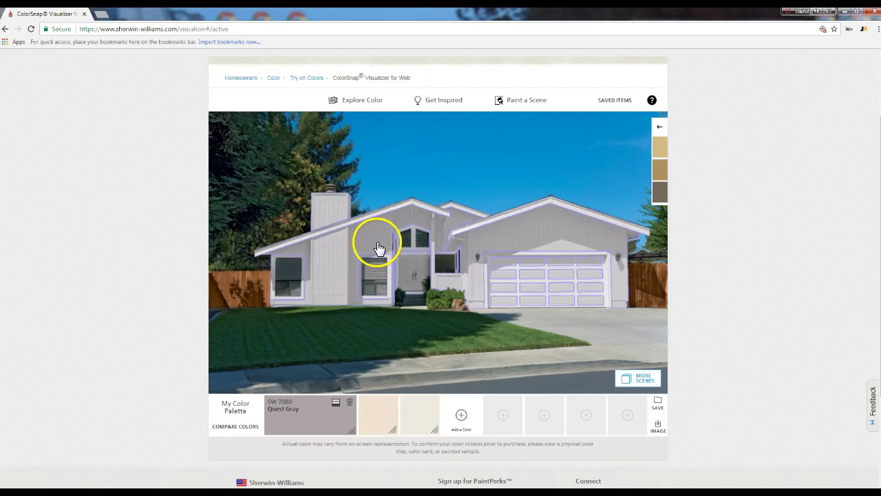
click(583, 235)
click(576, 280)
click(583, 219)
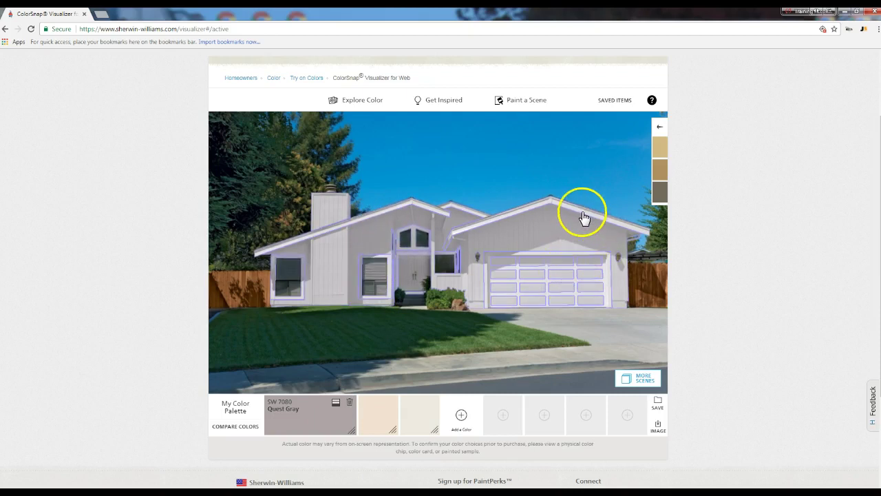
click(564, 227)
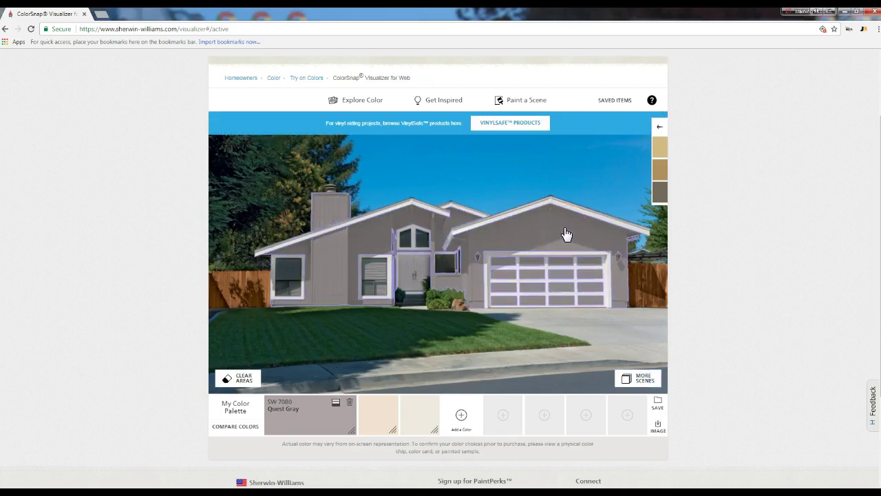
drag(824, 318, 783, 359)
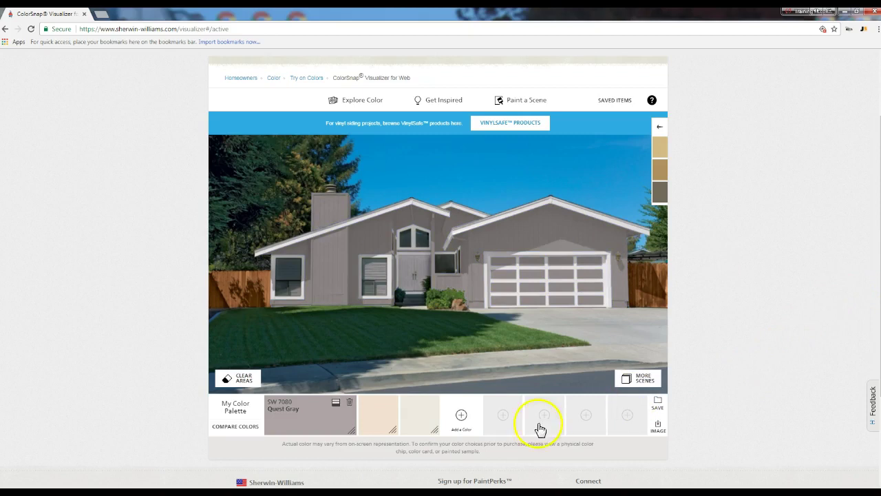
- Try Alabaster on the trim, then paint trim and garage door SW 6357 Choice Cream
click(433, 420)
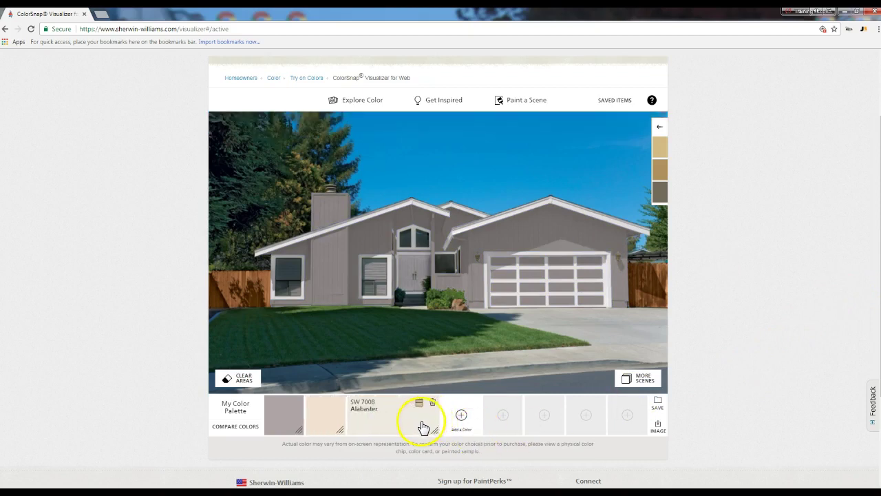
click(498, 225)
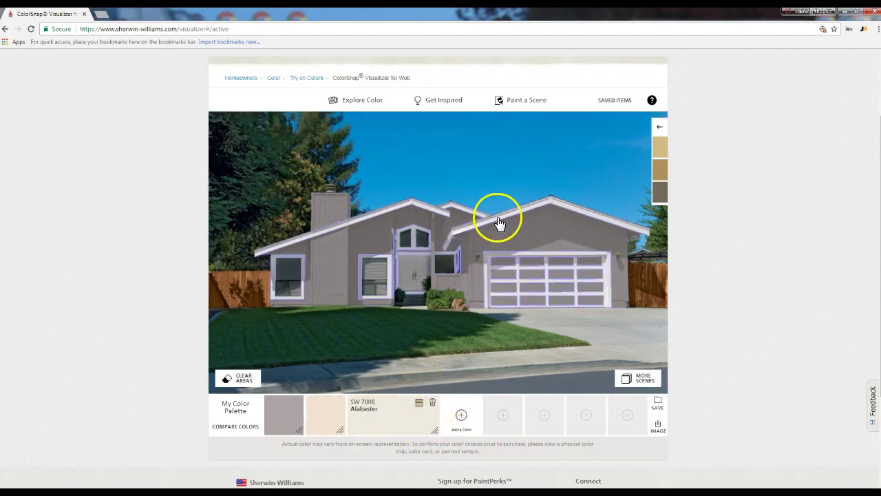
click(672, 239)
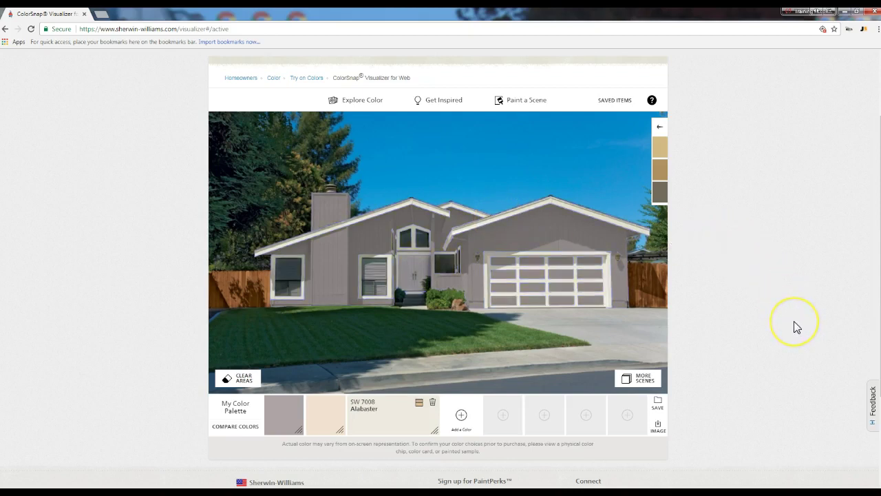
click(407, 423)
click(335, 420)
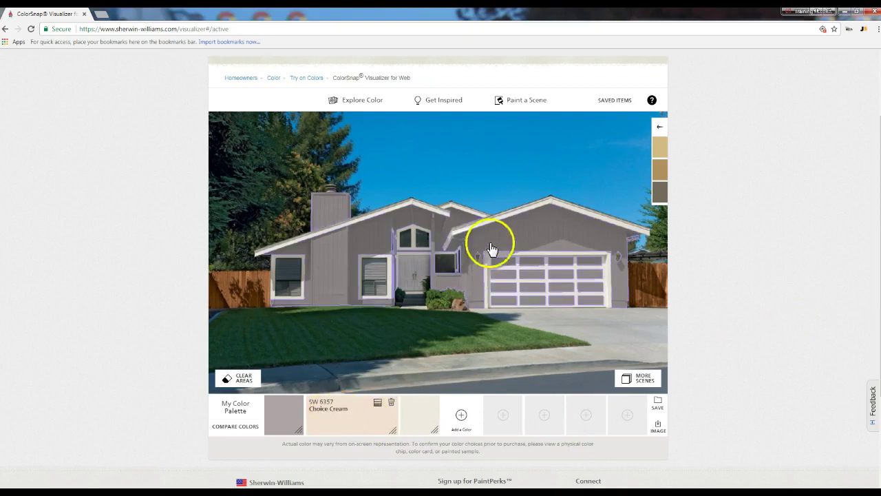
click(508, 220)
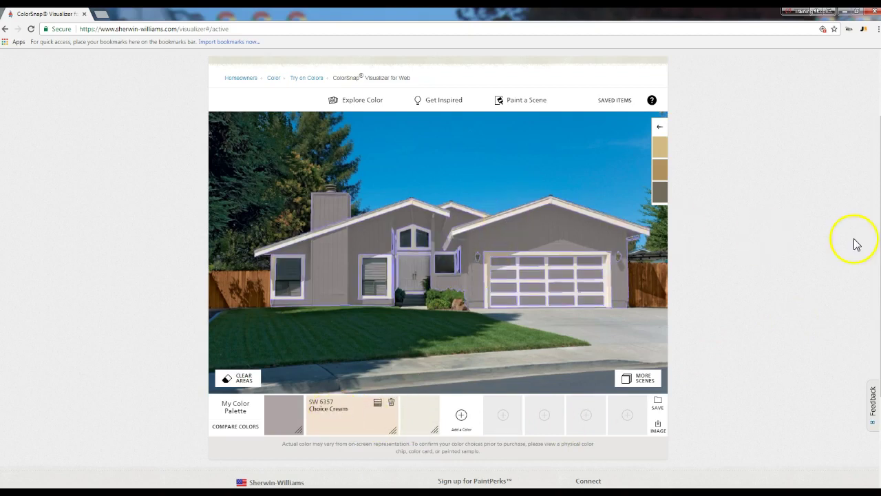
click(795, 336)
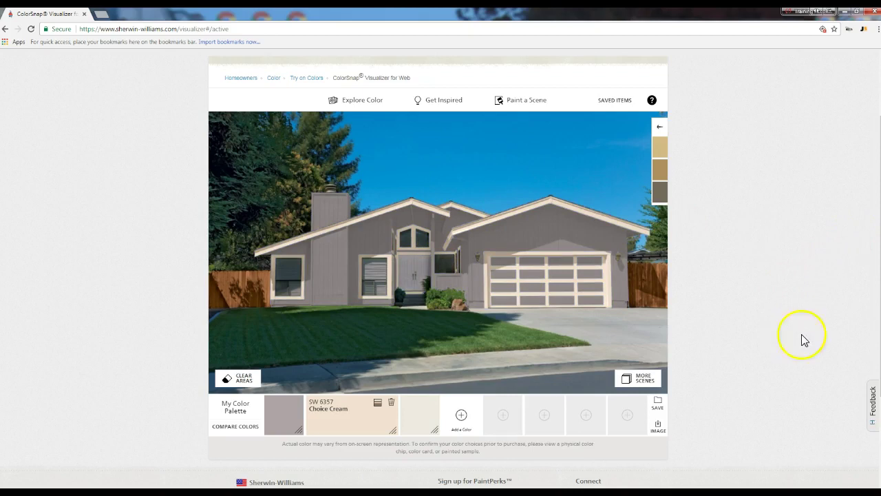
- Add SW 6369 Tassel from the red section of the color wall to the palette
click(460, 417)
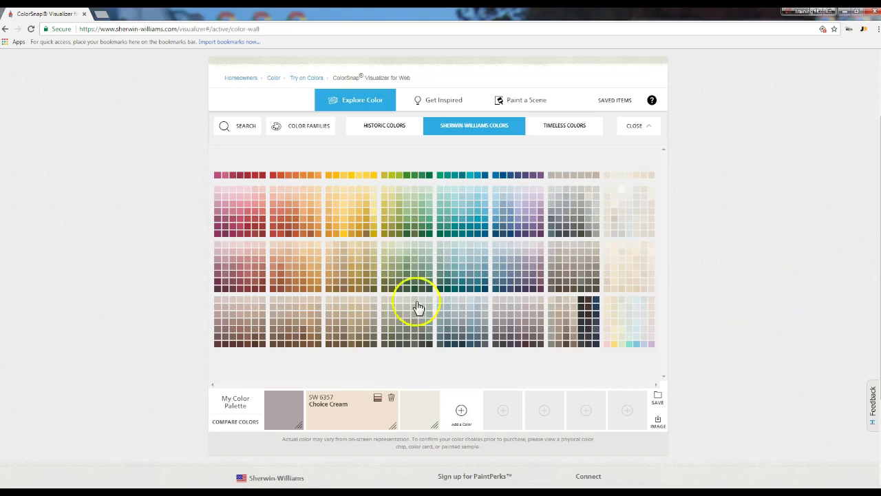
click(241, 279)
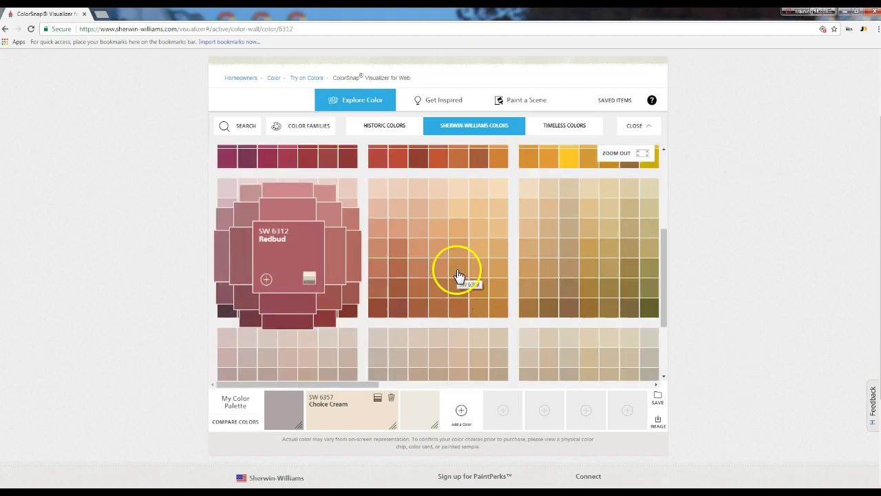
click(459, 276)
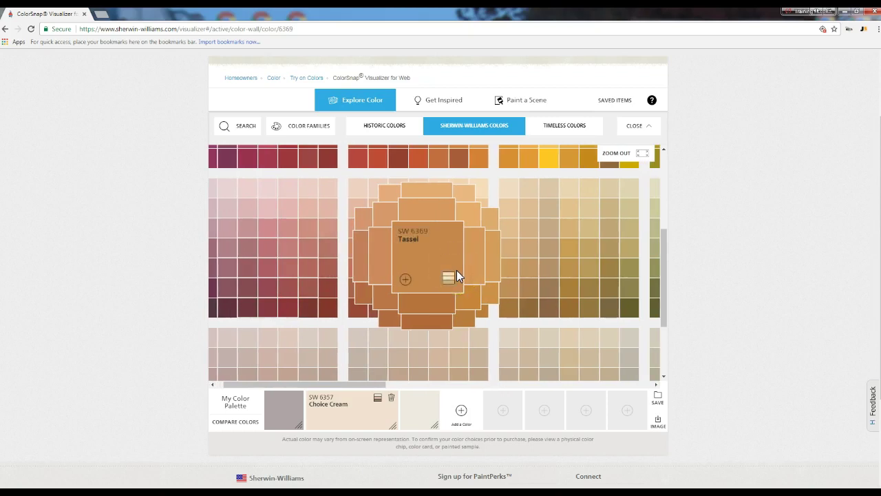
click(405, 280)
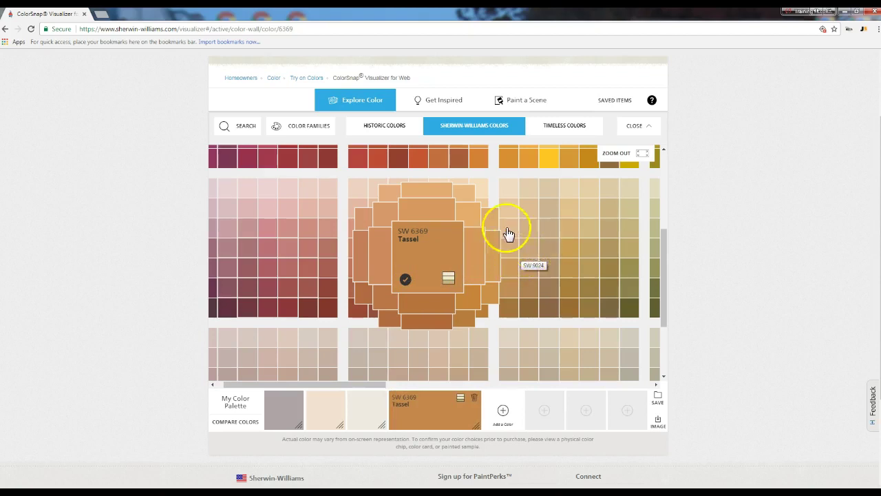
- Add SW 6320 Bravado Red from the color wall to the palette
click(288, 246)
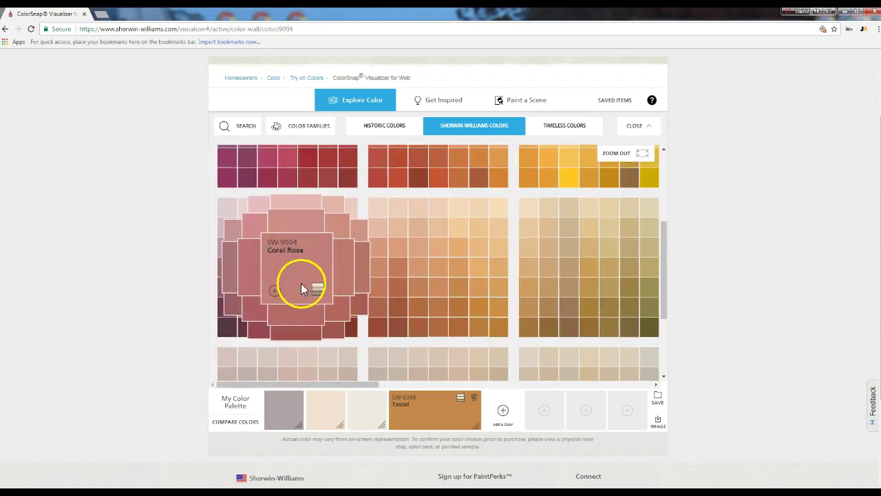
click(292, 336)
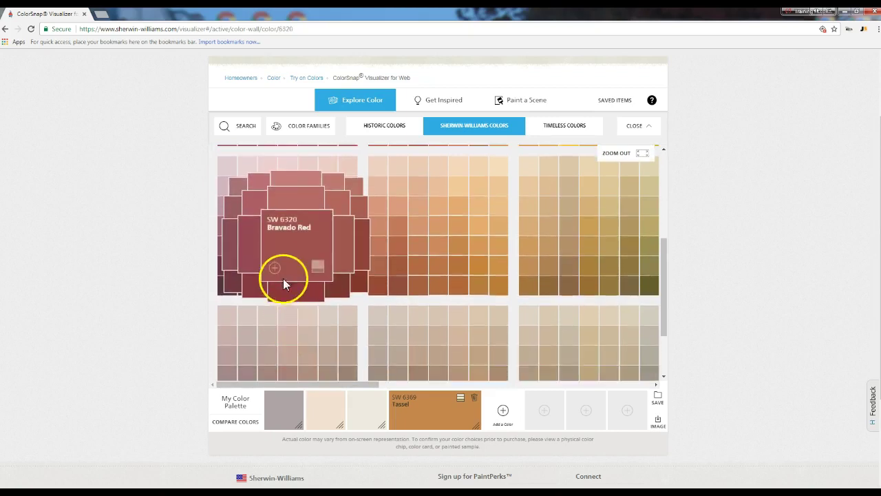
click(274, 268)
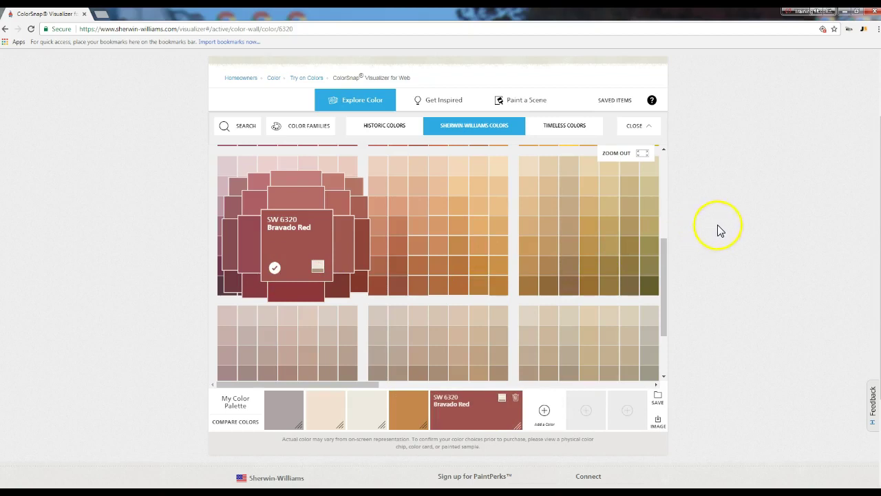
click(447, 109)
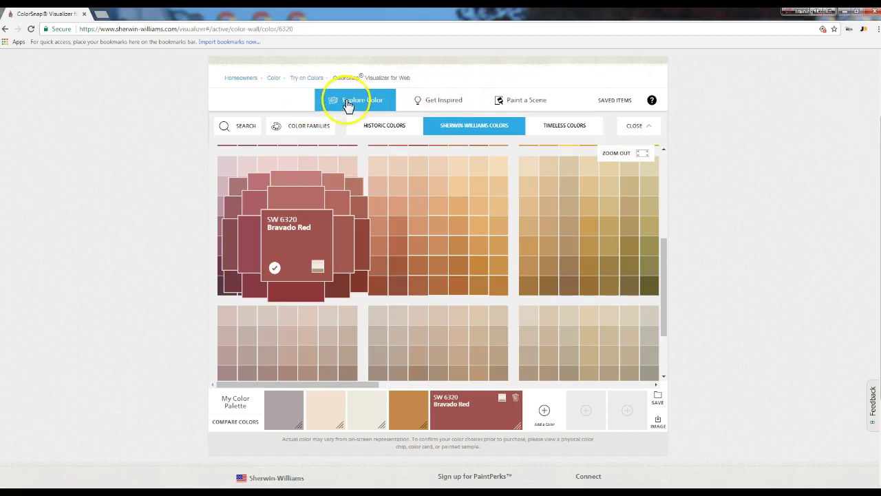
- Reload the Exteriors ranch house sample scene, confirming replacement of the current scene
click(516, 105)
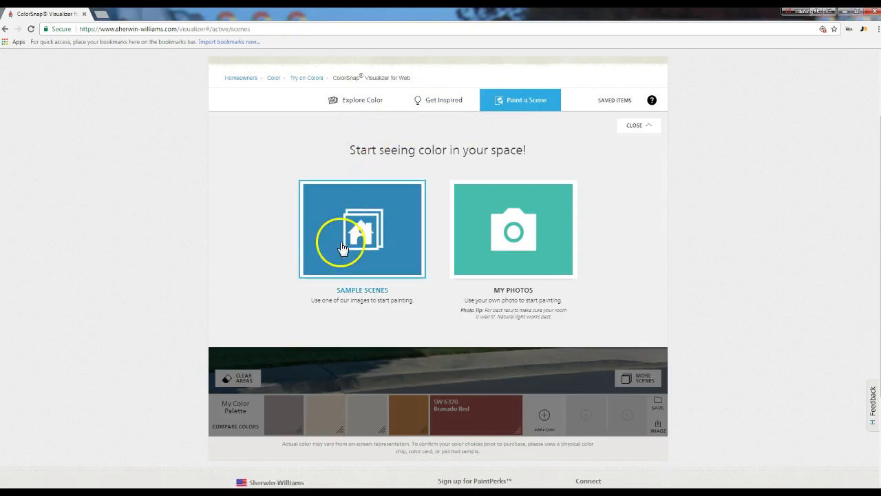
click(342, 245)
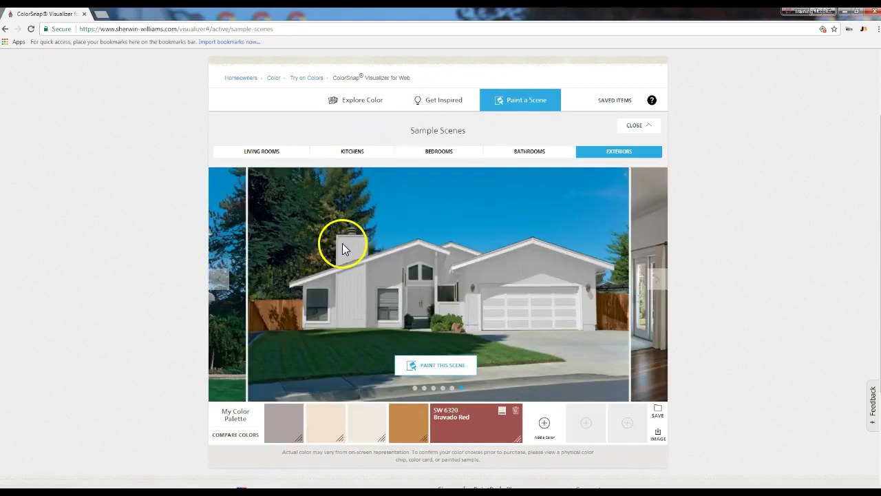
click(441, 366)
click(420, 290)
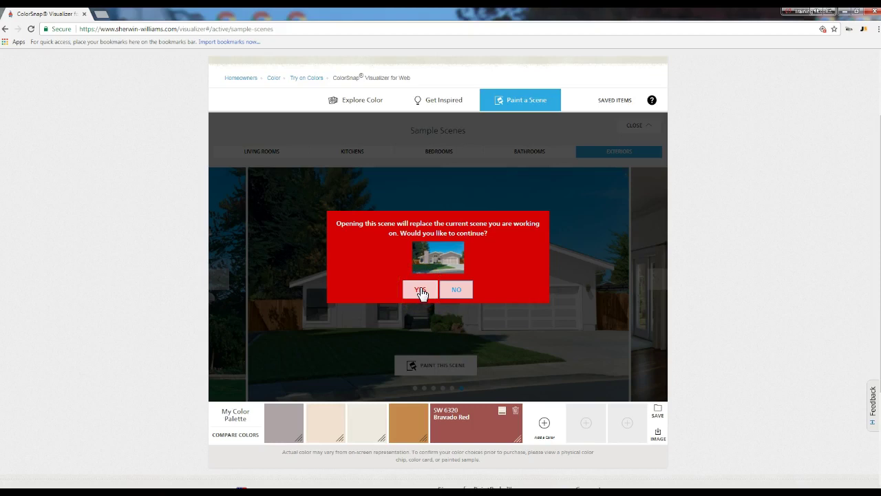
click(454, 293)
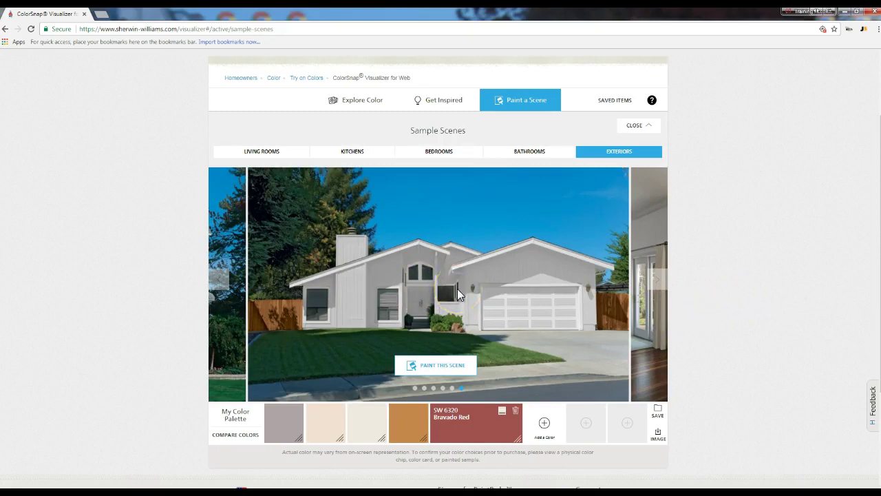
click(453, 366)
click(420, 289)
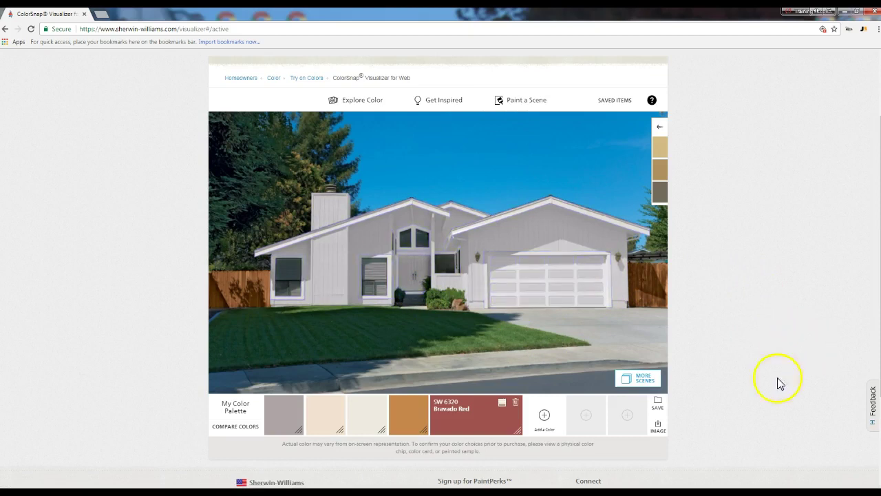
- Paint the walls and garage Tassel and the roof and window trim Bravado Red
click(425, 409)
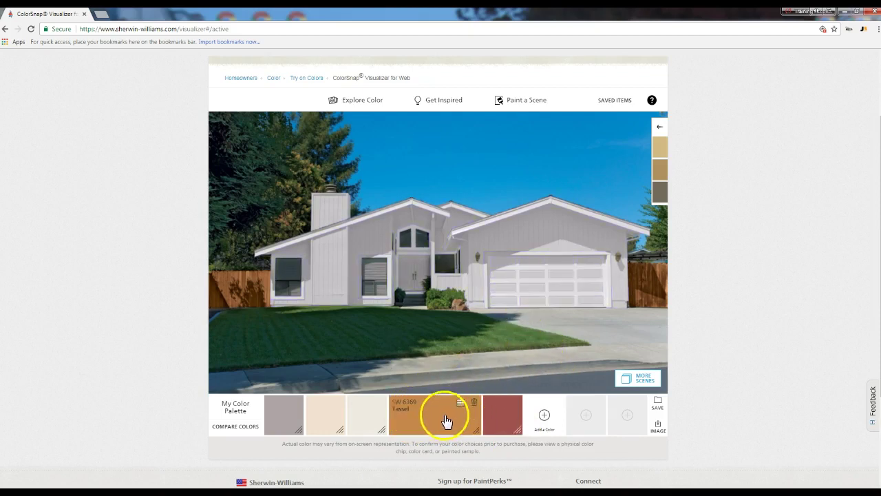
click(530, 282)
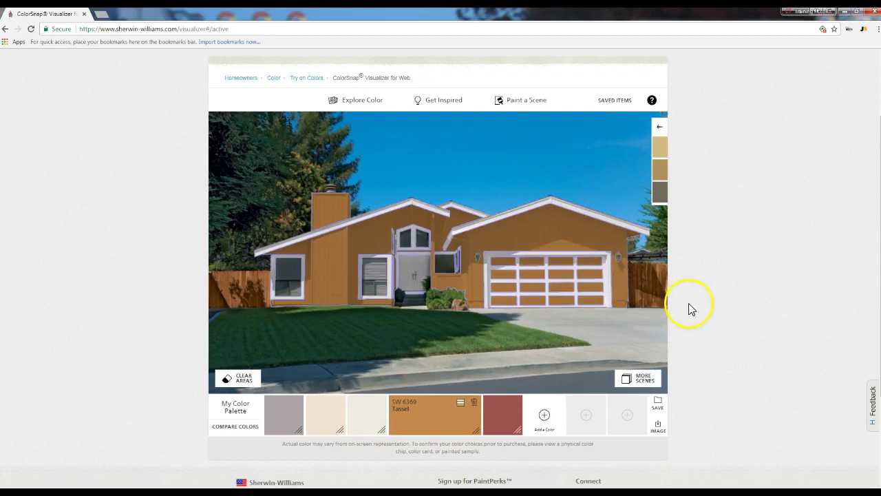
click(505, 414)
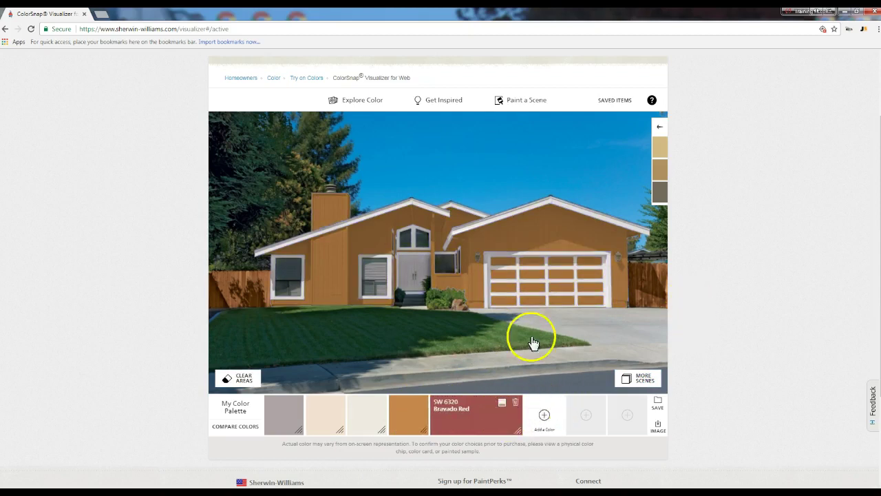
click(557, 256)
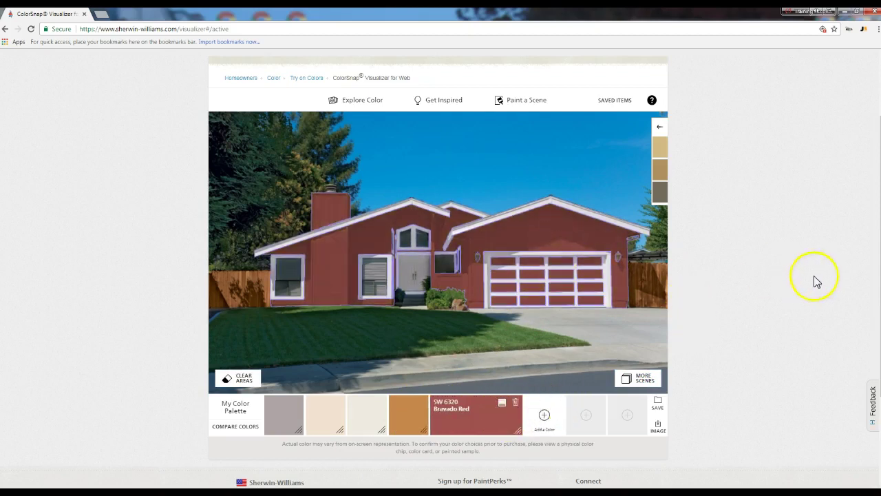
click(409, 414)
click(536, 249)
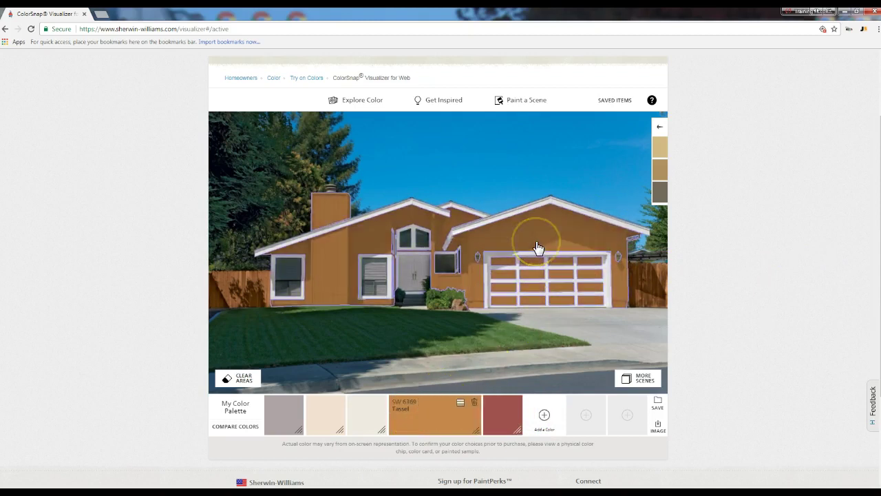
click(500, 408)
click(533, 240)
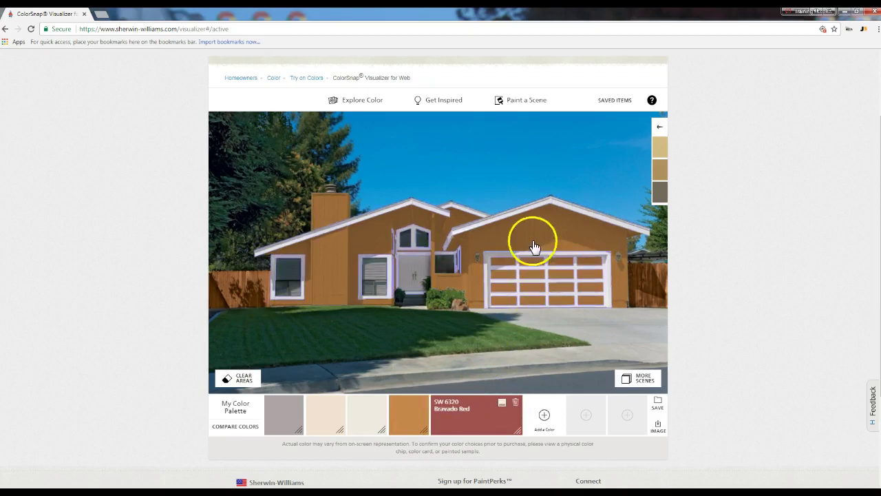
click(789, 251)
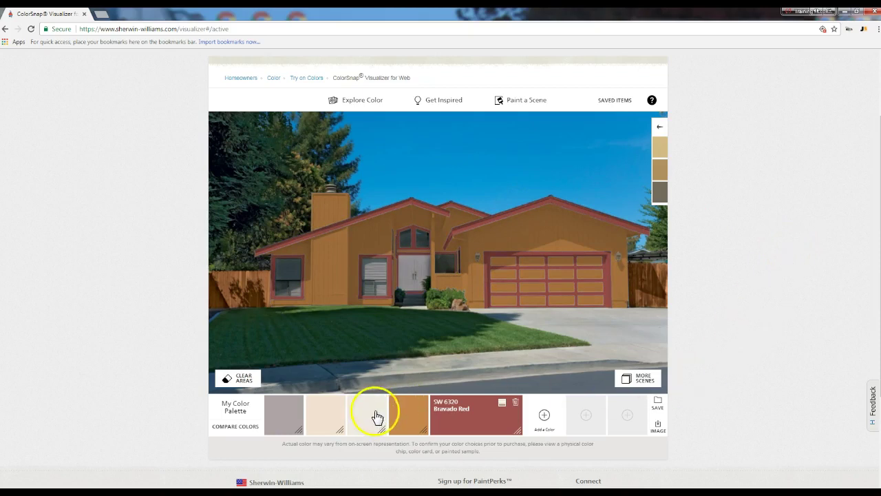
- Try Alabaster and Choice Cream on the trim, then repaint it Quest Gray
click(357, 422)
click(482, 291)
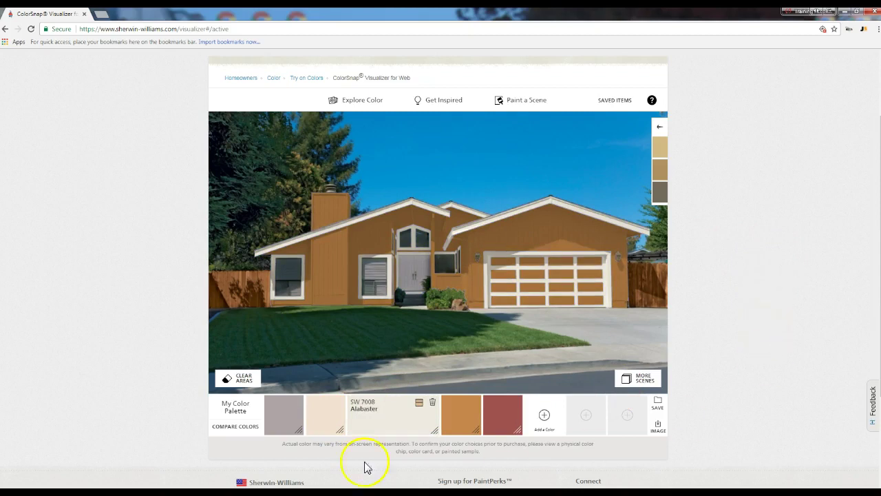
click(336, 431)
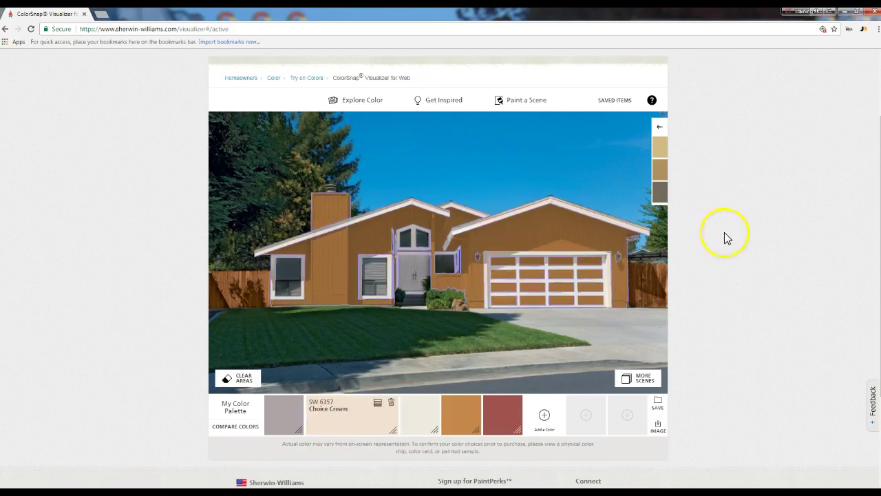
click(282, 414)
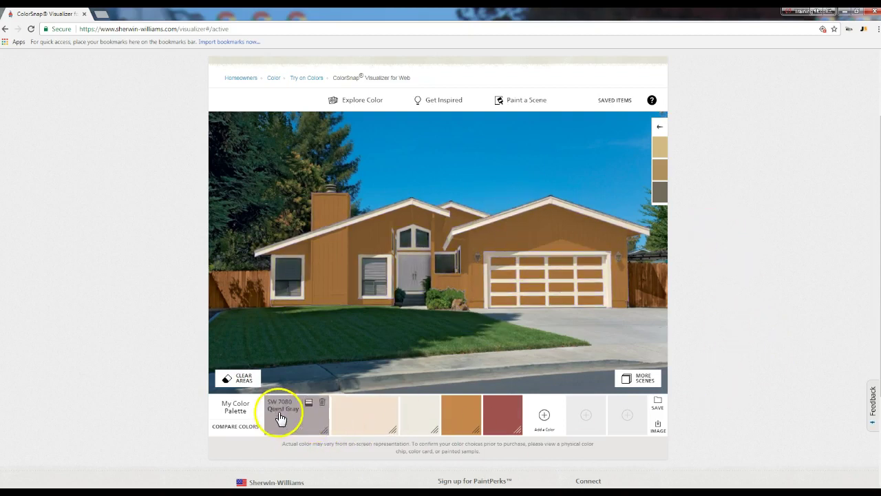
click(484, 231)
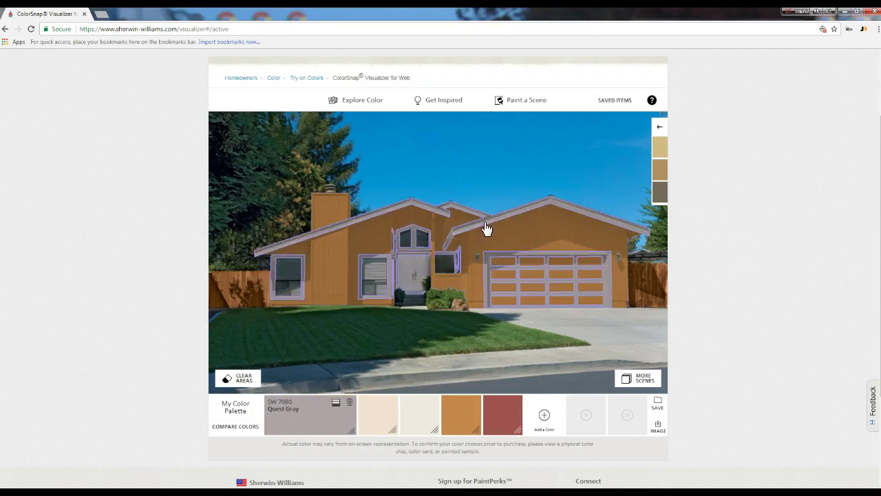
click(833, 246)
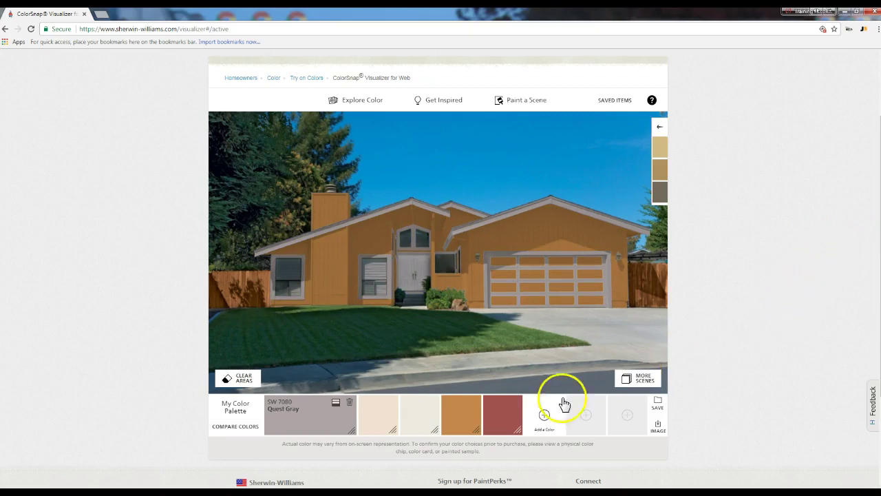
click(506, 413)
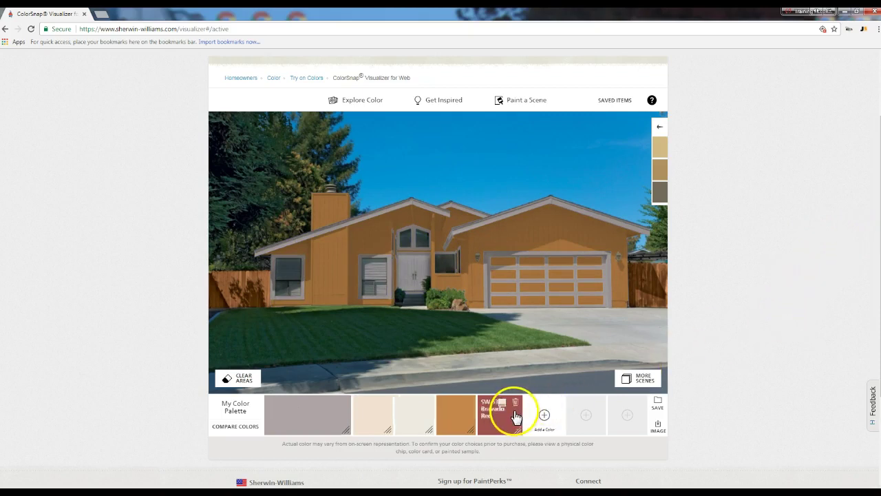
- Repaint the ranch house walls and garage door panels from Tassel to SW 6320 Bravado Red
click(556, 240)
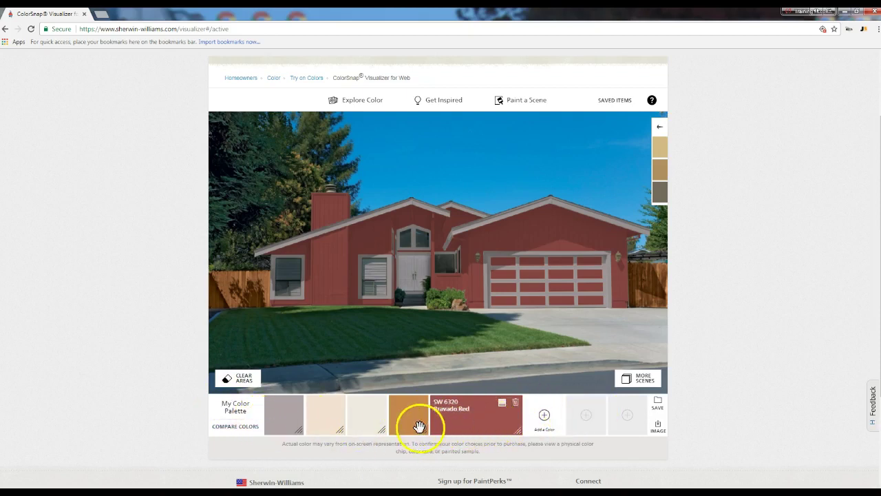
- Paint the trim SW 6357 Choice Cream against Bravado Red walls, then delete Alabaster from the palette
click(374, 425)
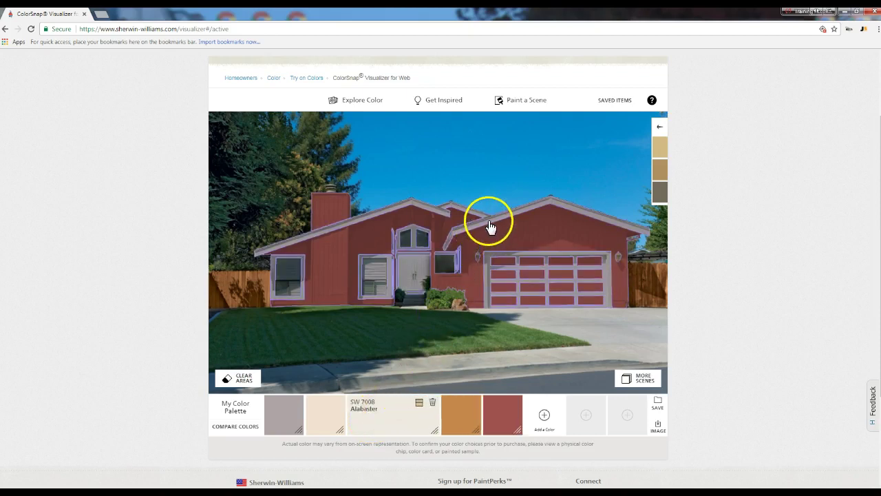
click(336, 429)
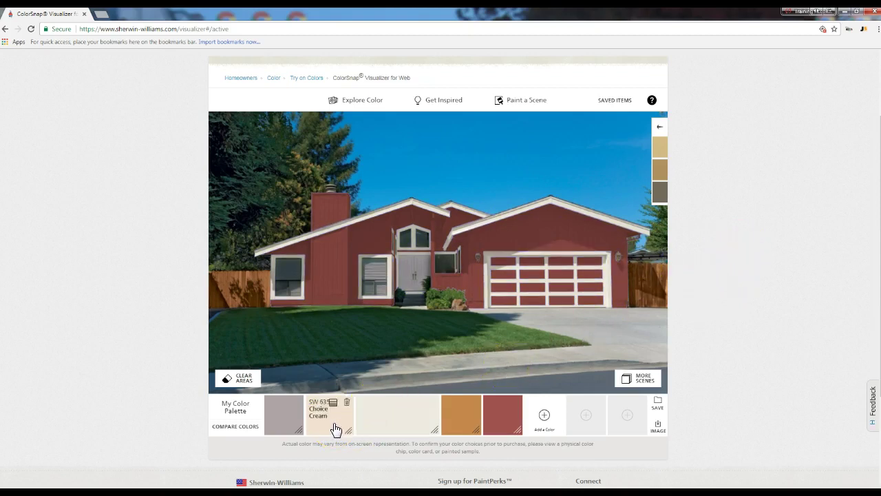
click(482, 231)
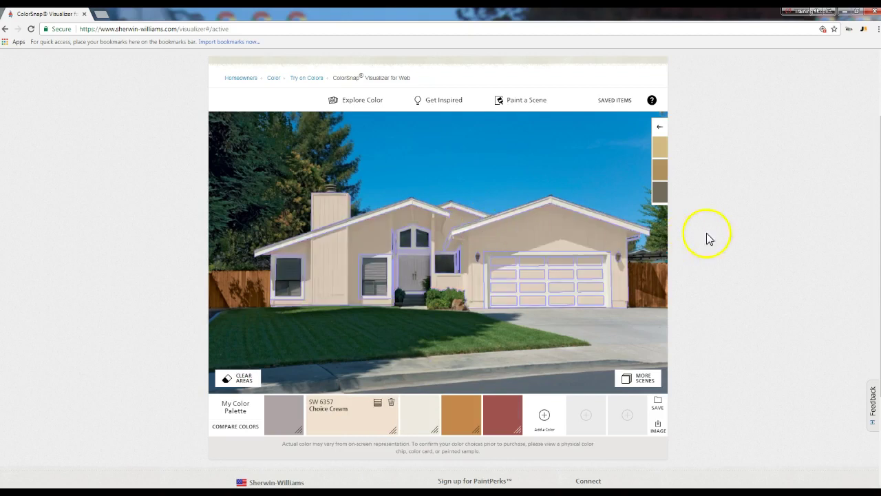
click(500, 411)
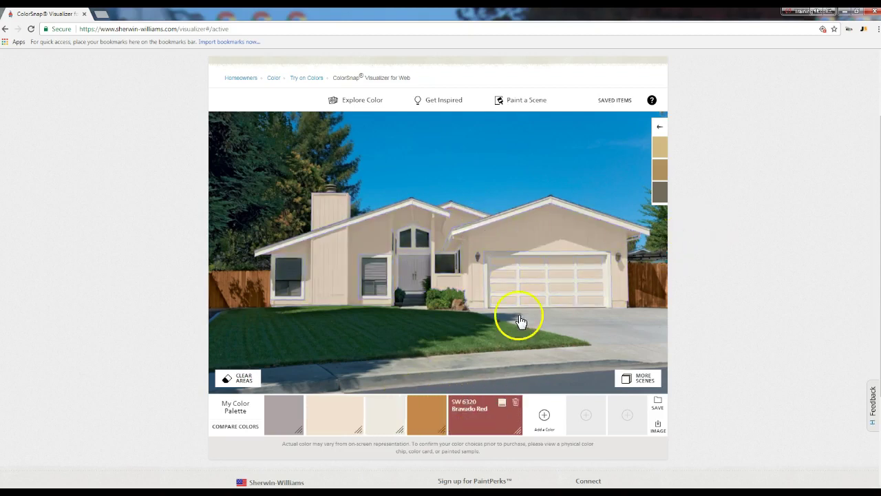
click(537, 238)
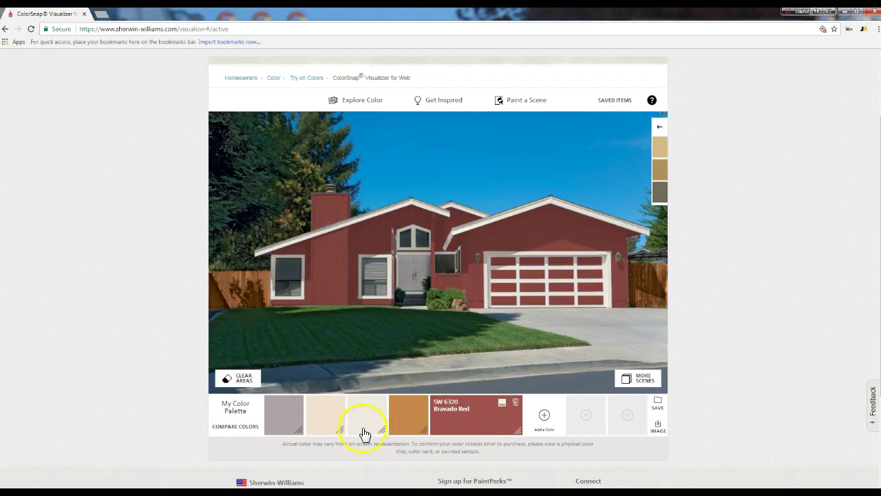
click(333, 425)
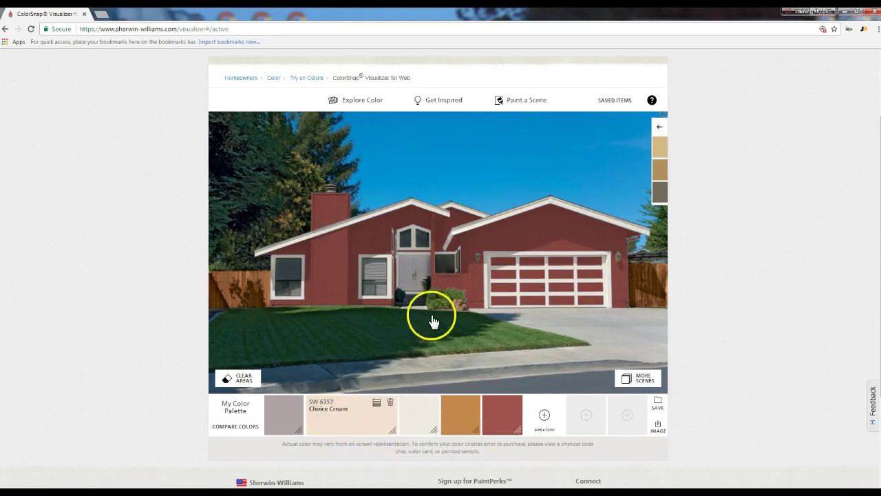
click(485, 229)
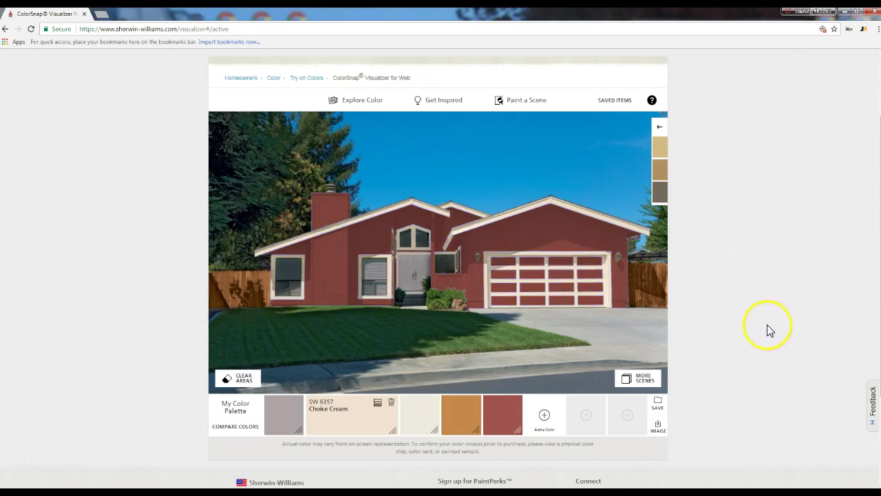
click(428, 423)
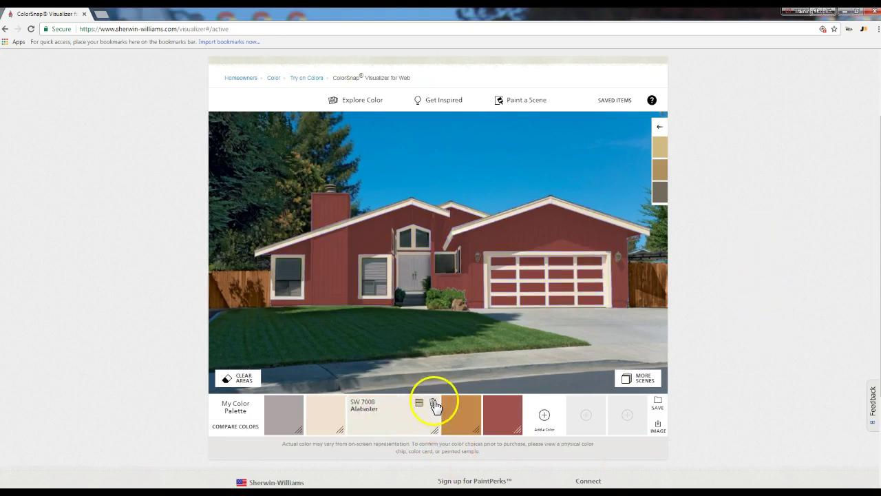
click(433, 404)
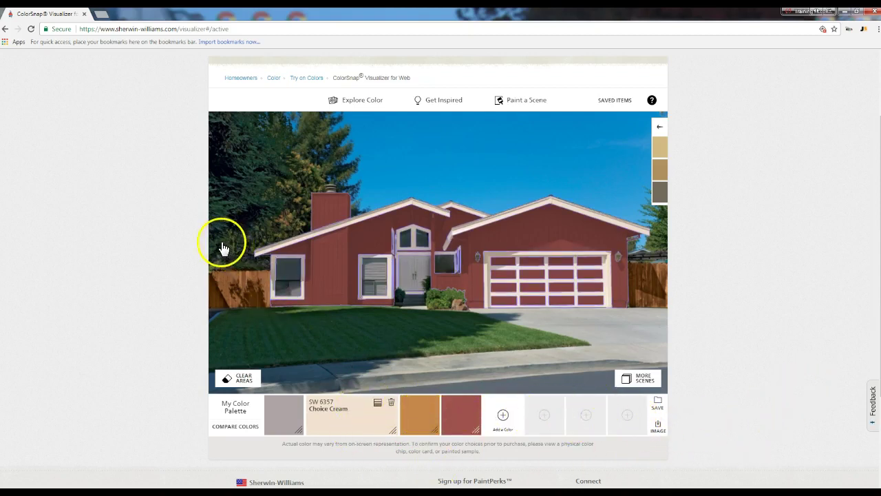
- Show the Exteriors sample scenes and step back three scenes to the white bungalow
click(637, 378)
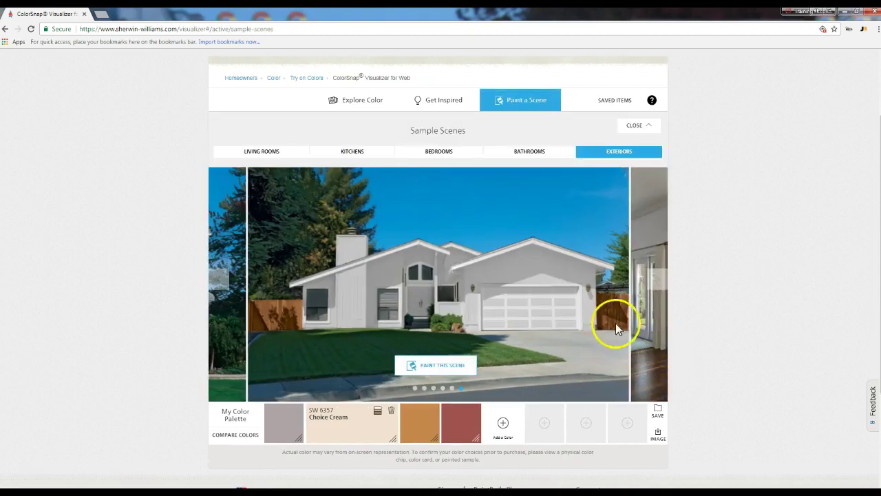
click(217, 283)
click(217, 286)
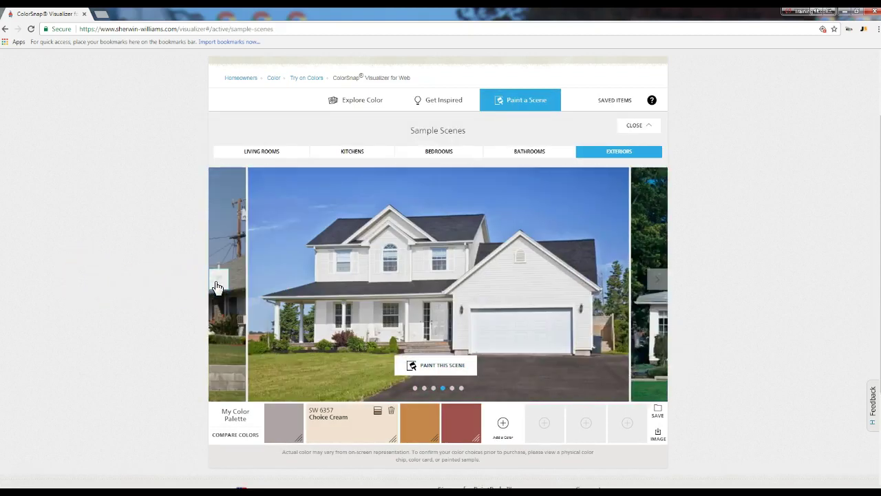
click(217, 286)
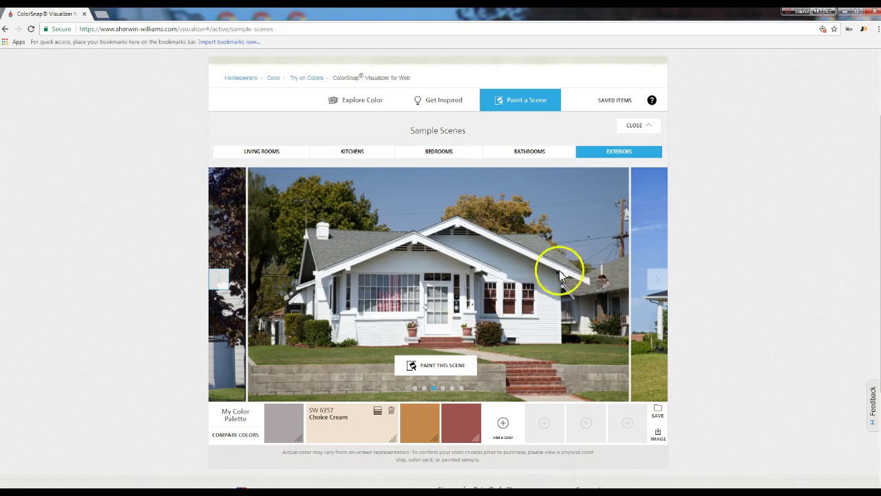
- Replace the current scene with a fresh, unpainted grey ranch house sample, keeping the four-colour palette
click(532, 108)
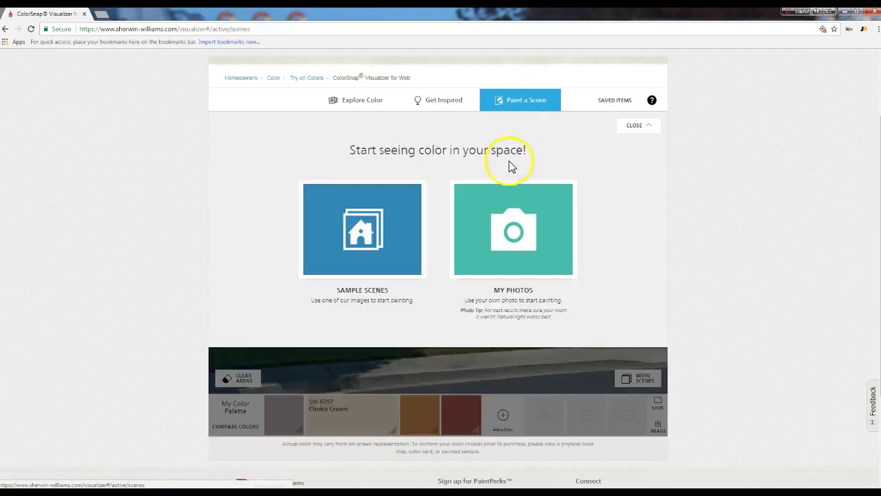
click(366, 264)
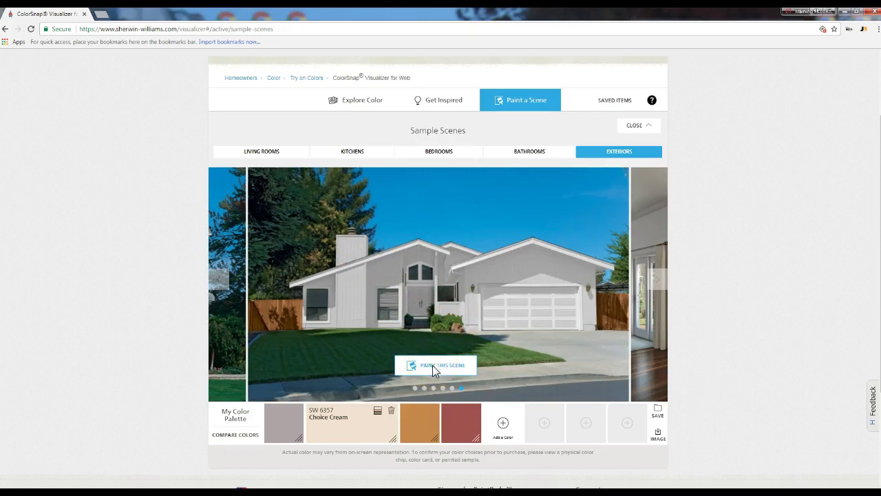
click(433, 365)
click(424, 295)
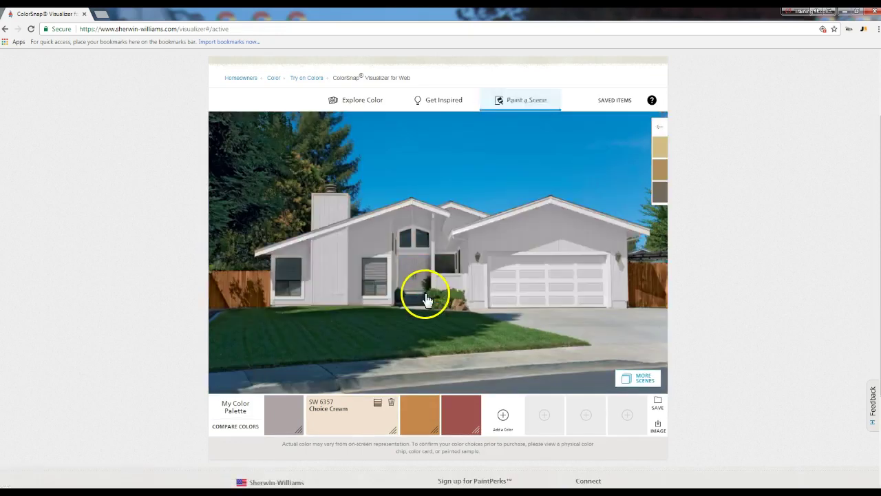